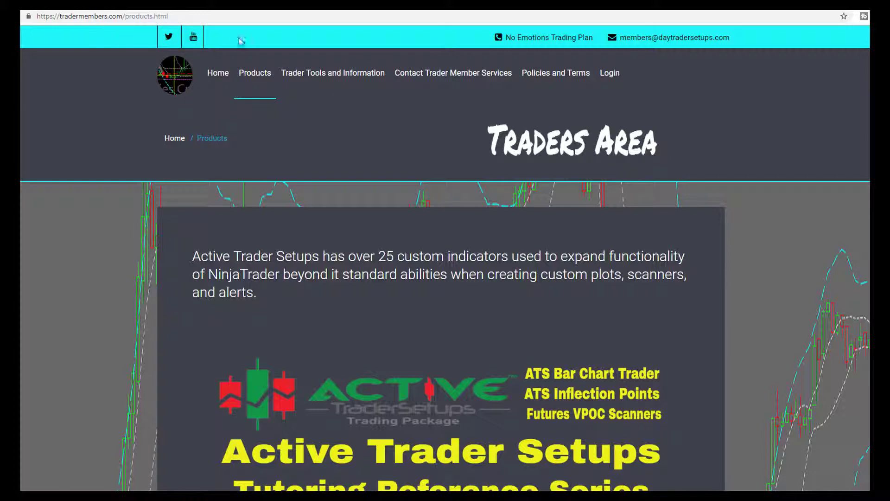
Step: Scroll the tradermembers.com products page down to the '3 Data Algo Inflection Chart' section
{"action": "mouse_move", "coordinate": [248, 76]}
{"action": "scroll", "coordinate": [445, 260], "scroll_direction": "down", "scroll_amount": 10}
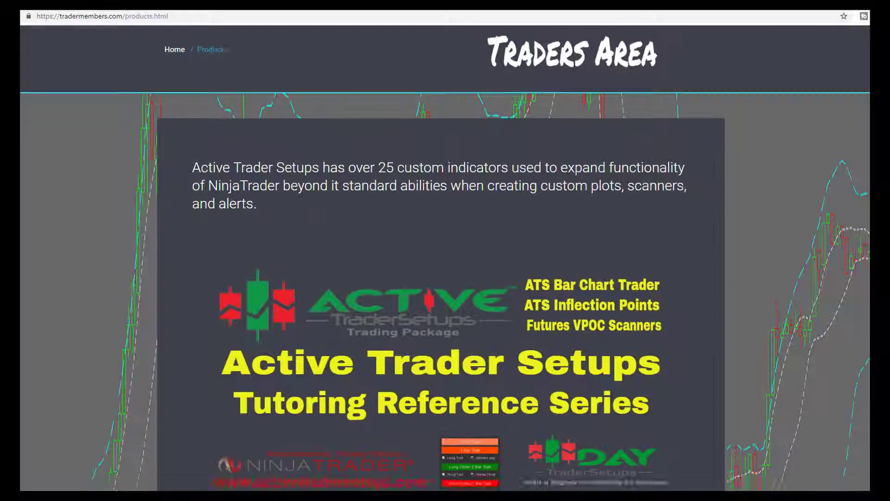
{"action": "scroll", "coordinate": [446, 260], "scroll_direction": "down", "scroll_amount": 15}
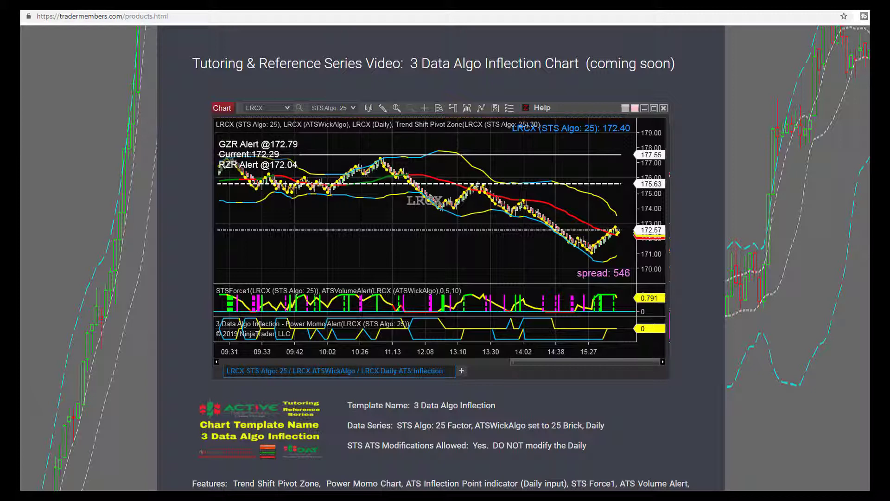
{"action": "scroll", "coordinate": [446, 260], "scroll_direction": "down", "scroll_amount": 1}
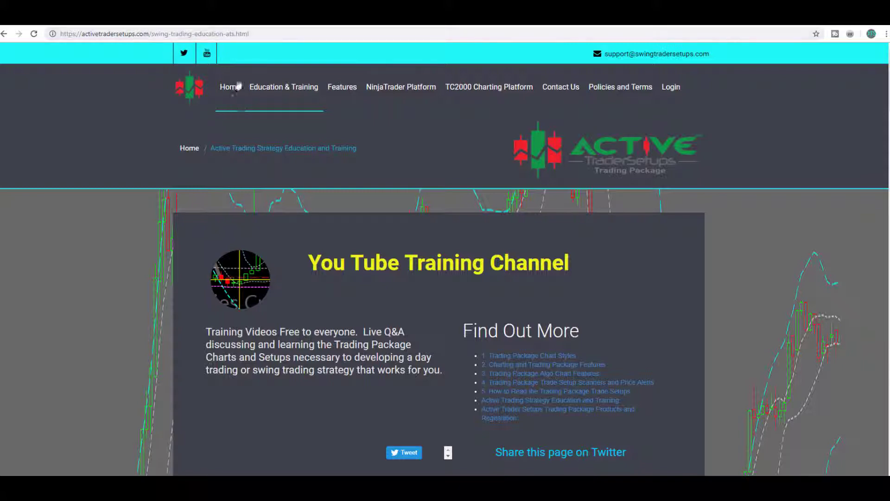
Step: Return to the 'Products – Trader Members' browser tab at tradermembers.com/products.html
{"action": "mouse_move", "coordinate": [345, 93]}
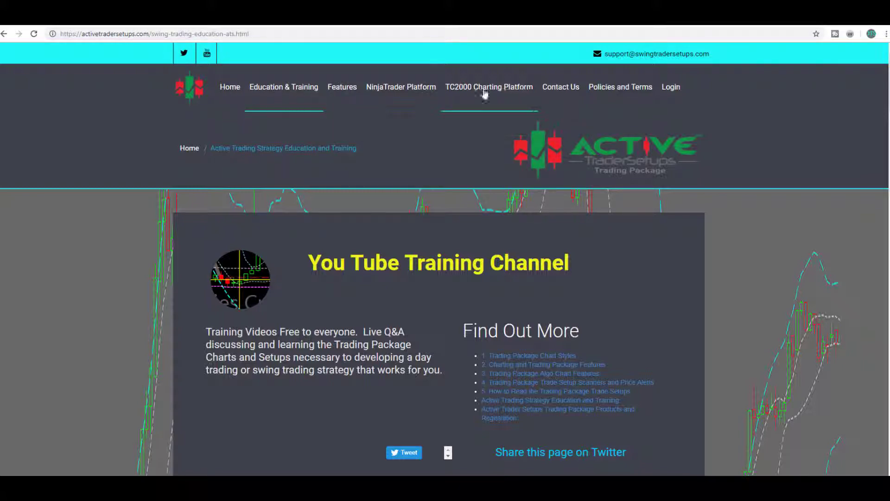
{"action": "mouse_move", "coordinate": [568, 94]}
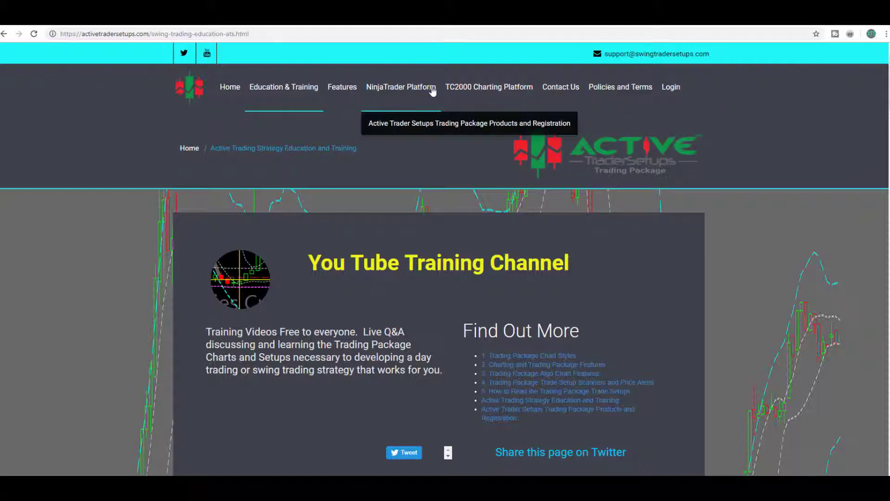
{"action": "mouse_move", "coordinate": [319, 95]}
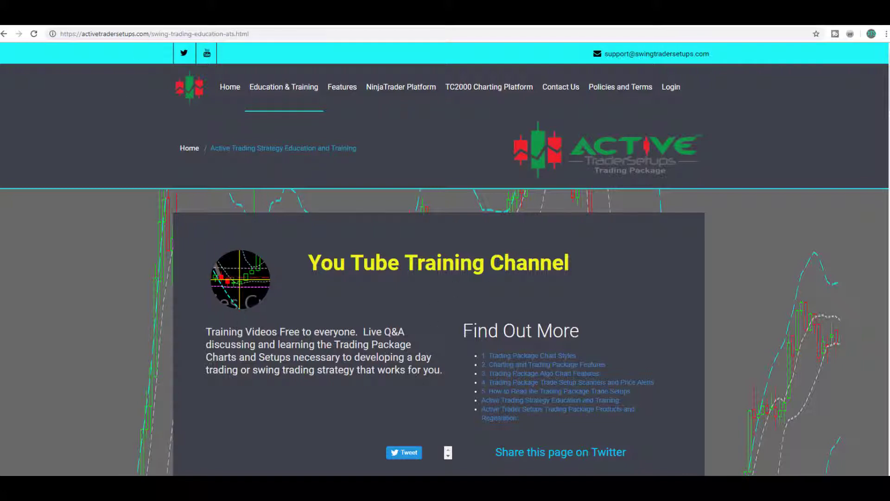
{"action": "left_click", "coordinate": [158, 17]}
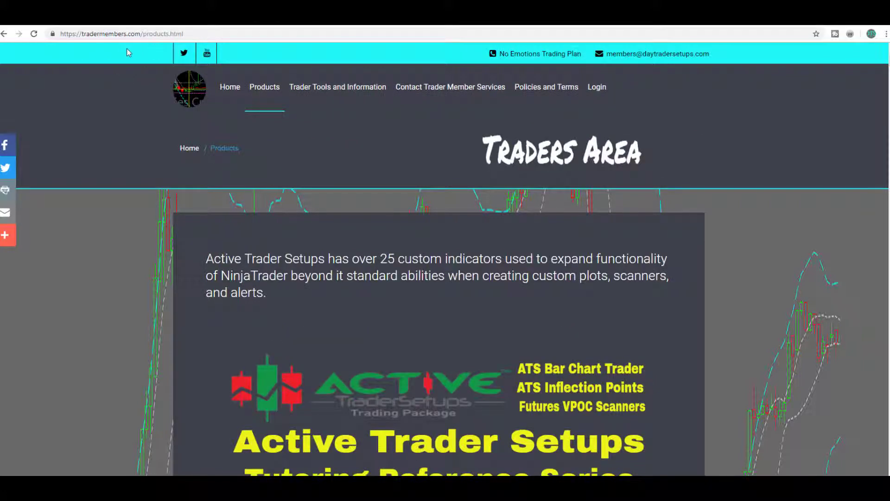
{"action": "mouse_move", "coordinate": [256, 93]}
{"action": "scroll", "coordinate": [446, 260], "scroll_direction": "down", "scroll_amount": 5}
{"action": "scroll", "coordinate": [888, 67], "scroll_direction": "down", "scroll_amount": 15}
{"action": "scroll", "coordinate": [888, 95], "scroll_direction": "down", "scroll_amount": 12}
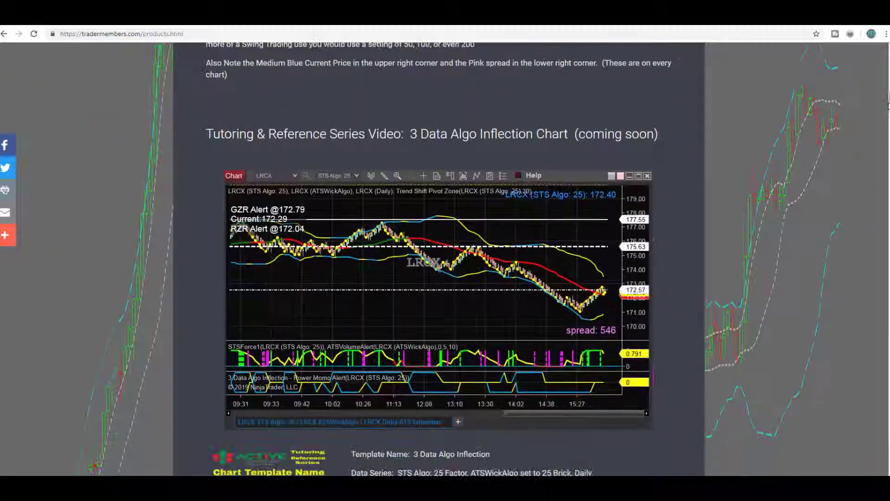
{"action": "scroll", "coordinate": [889, 124], "scroll_direction": "down", "scroll_amount": 15}
{"action": "scroll", "coordinate": [889, 148], "scroll_direction": "down", "scroll_amount": 13}
{"action": "scroll", "coordinate": [886, 181], "scroll_direction": "down", "scroll_amount": 13}
{"action": "scroll", "coordinate": [885, 200], "scroll_direction": "down", "scroll_amount": 14}
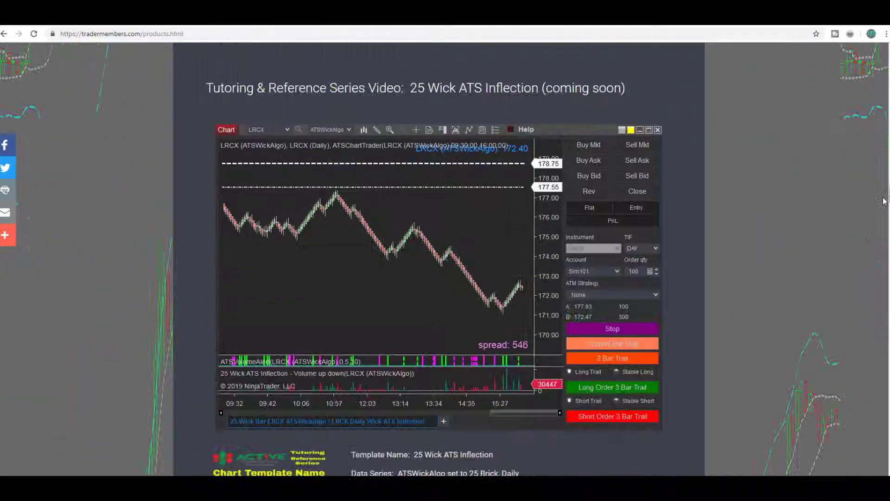
{"action": "scroll", "coordinate": [885, 213], "scroll_direction": "down", "scroll_amount": 2}
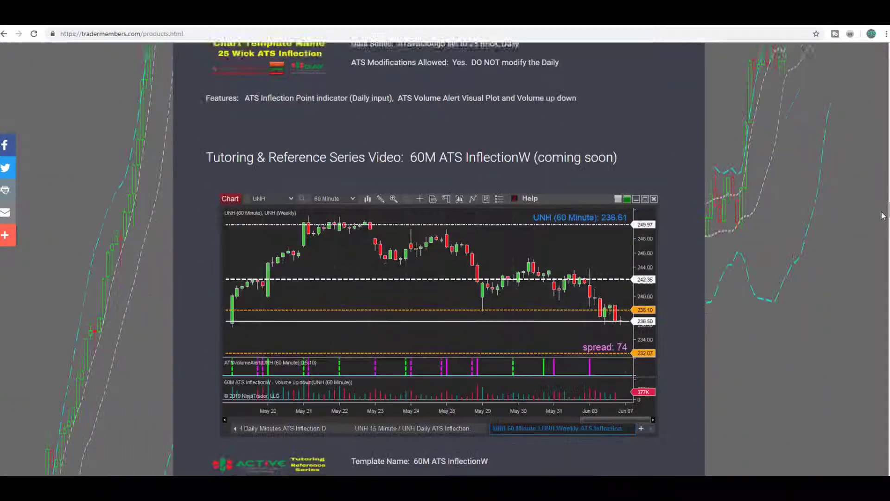
{"action": "scroll", "coordinate": [885, 213], "scroll_direction": "up", "scroll_amount": 20}
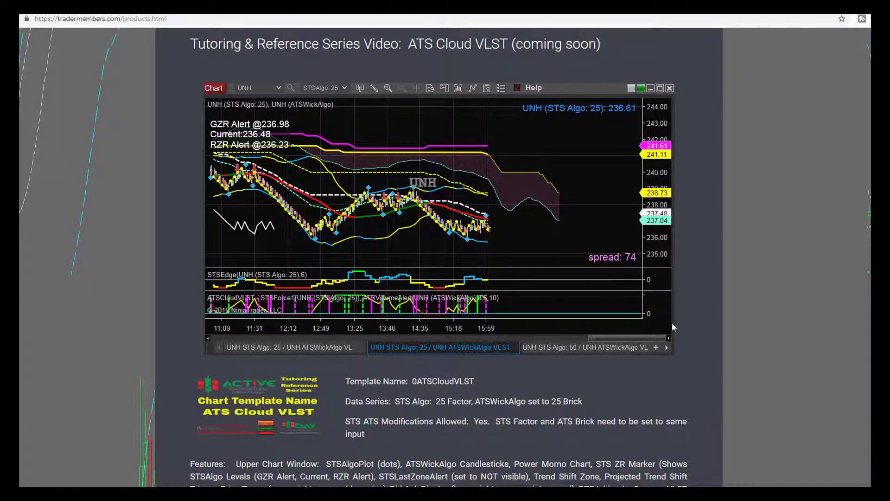
Step: Scroll past ATS Cloud VL to the ATS Cloud VLST example with template 0ATSCloudVLST
{"action": "scroll", "coordinate": [446, 255], "scroll_direction": "up", "scroll_amount": 5}
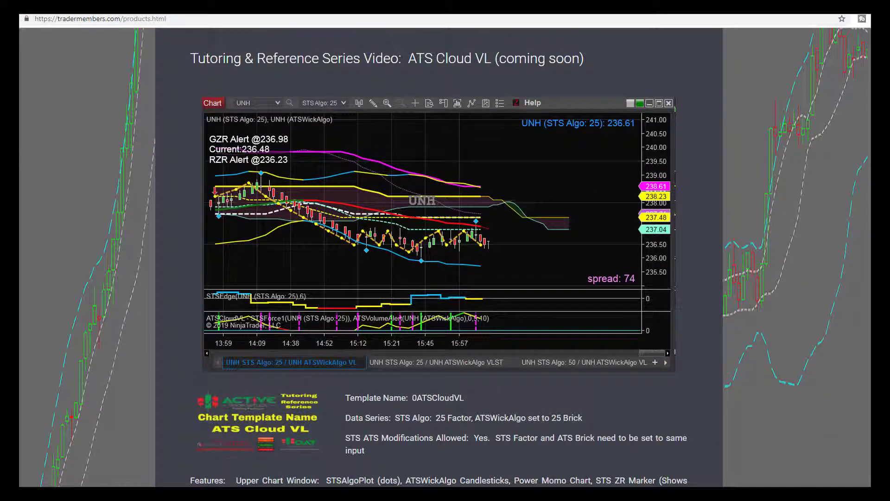
{"action": "scroll", "coordinate": [446, 255], "scroll_direction": "down", "scroll_amount": 10}
{"action": "scroll", "coordinate": [617, 186], "scroll_direction": "down", "scroll_amount": 2}
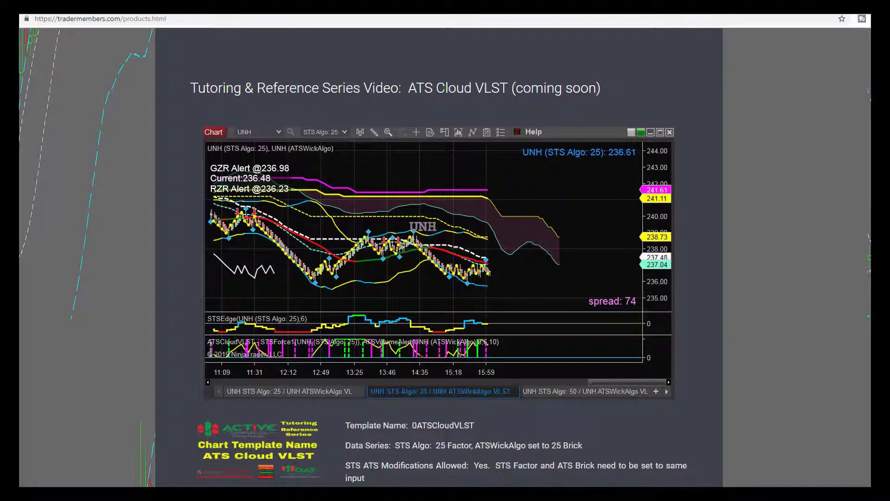
Step: Review the ATS Cloud VLST example chart, then widen the bars on NinjaTrader's PKG STS Algo 25 chart
{"action": "scroll", "coordinate": [445, 258], "scroll_direction": "down", "scroll_amount": 1}
{"action": "scroll", "coordinate": [445, 257], "scroll_direction": "up", "scroll_amount": 1}
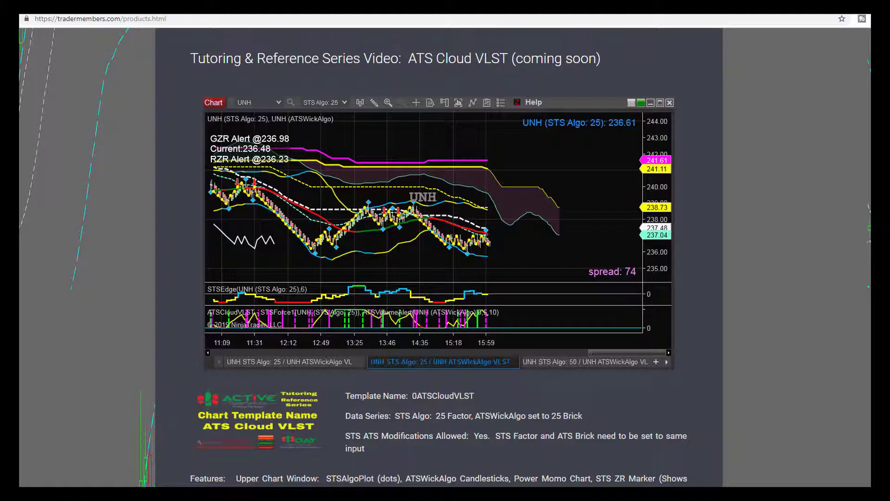
{"action": "scroll", "coordinate": [446, 258], "scroll_direction": "up", "scroll_amount": 1}
{"action": "scroll", "coordinate": [445, 258], "scroll_direction": "down", "scroll_amount": 1}
{"action": "scroll", "coordinate": [446, 258], "scroll_direction": "up", "scroll_amount": 1}
{"action": "scroll", "coordinate": [692, 135], "scroll_direction": "up", "scroll_amount": 1}
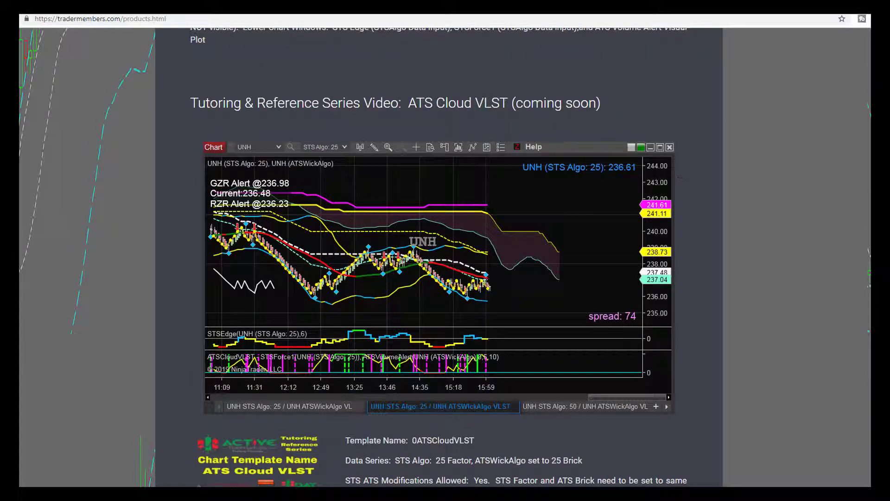
{"action": "scroll", "coordinate": [445, 258], "scroll_direction": "up", "scroll_amount": 8}
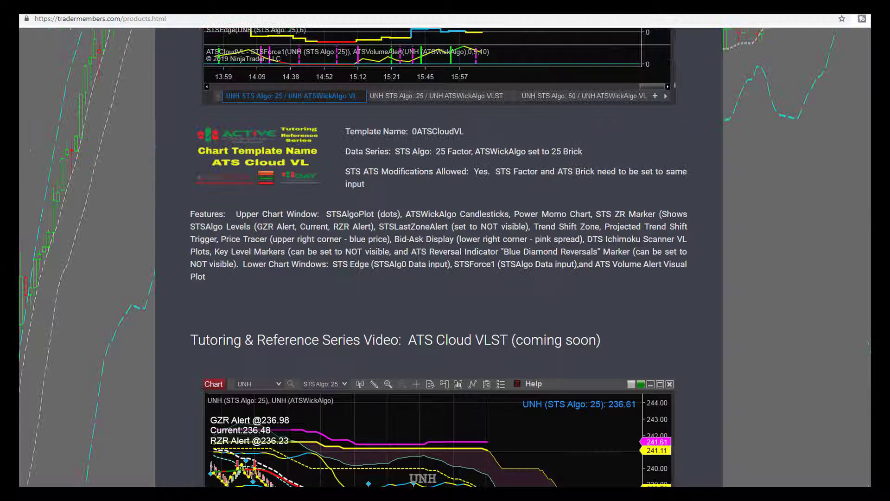
{"action": "scroll", "coordinate": [446, 257], "scroll_direction": "up", "scroll_amount": 2}
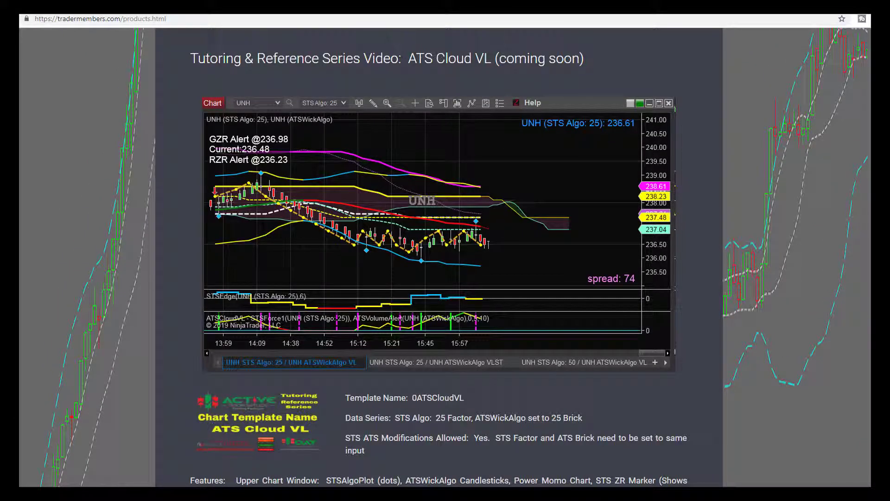
{"action": "scroll", "coordinate": [445, 257], "scroll_direction": "down", "scroll_amount": 10}
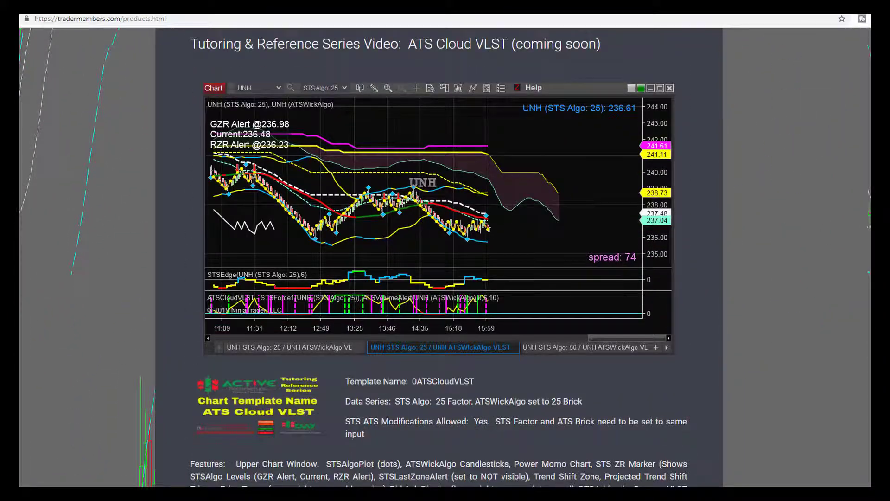
{"action": "scroll", "coordinate": [445, 258], "scroll_direction": "up", "scroll_amount": 3}
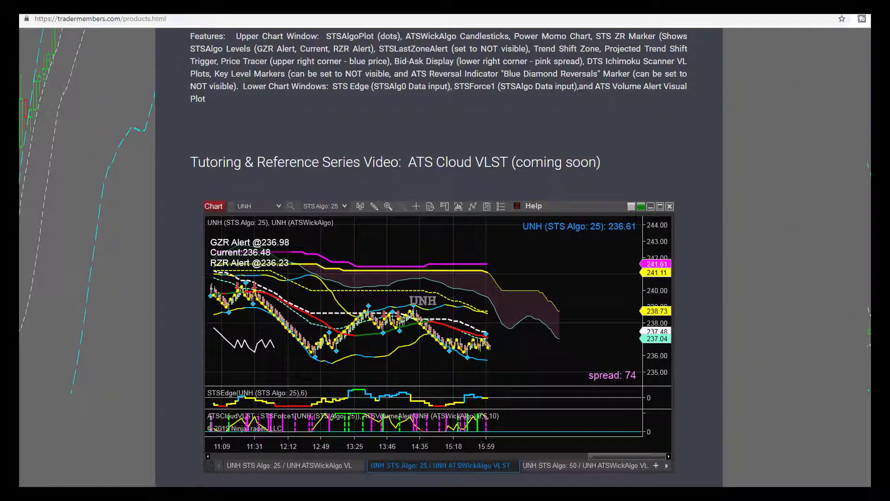
{"action": "scroll", "coordinate": [446, 257], "scroll_direction": "down", "scroll_amount": 3}
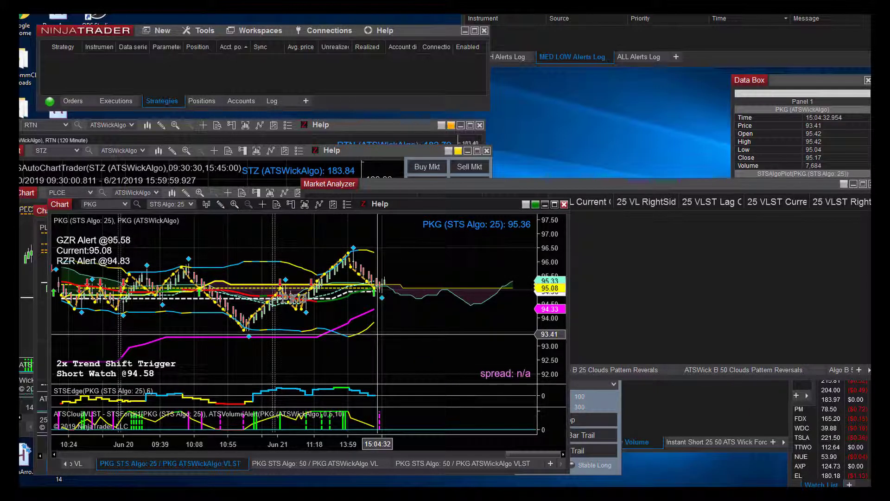
{"action": "mouse_move", "coordinate": [391, 443]}
{"action": "left_mouse_down"}
{"action": "mouse_move", "coordinate": [372, 444]}
{"action": "mouse_move", "coordinate": [397, 444]}
{"action": "left_mouse_up"}
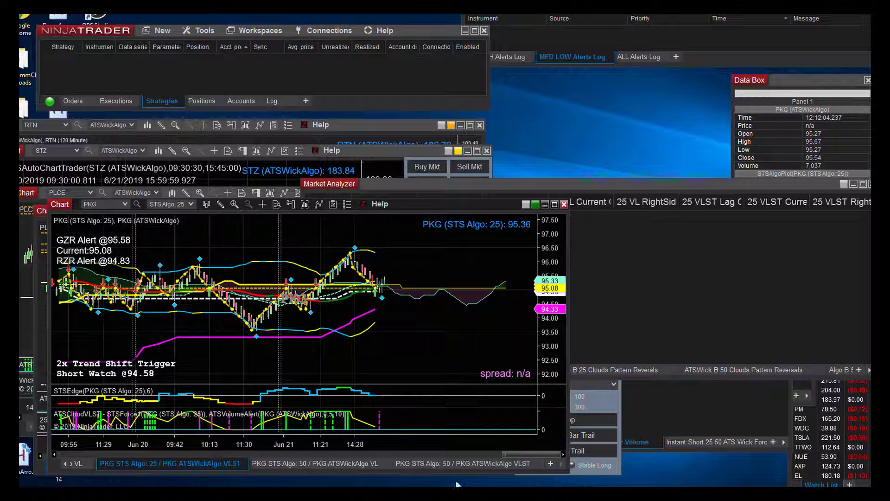
{"action": "left_click", "coordinate": [488, 463]}
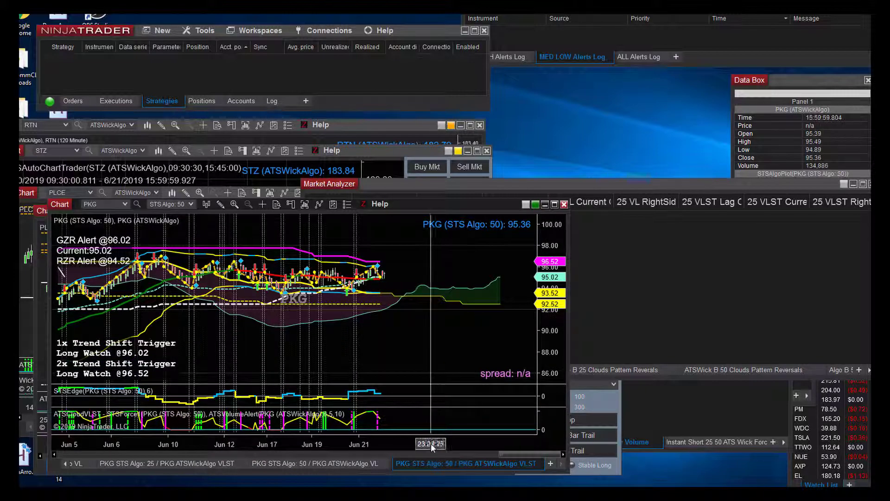
{"action": "mouse_move", "coordinate": [431, 445]}
{"action": "left_mouse_down"}
{"action": "mouse_move", "coordinate": [458, 444]}
{"action": "mouse_move", "coordinate": [444, 447]}
{"action": "left_mouse_up"}
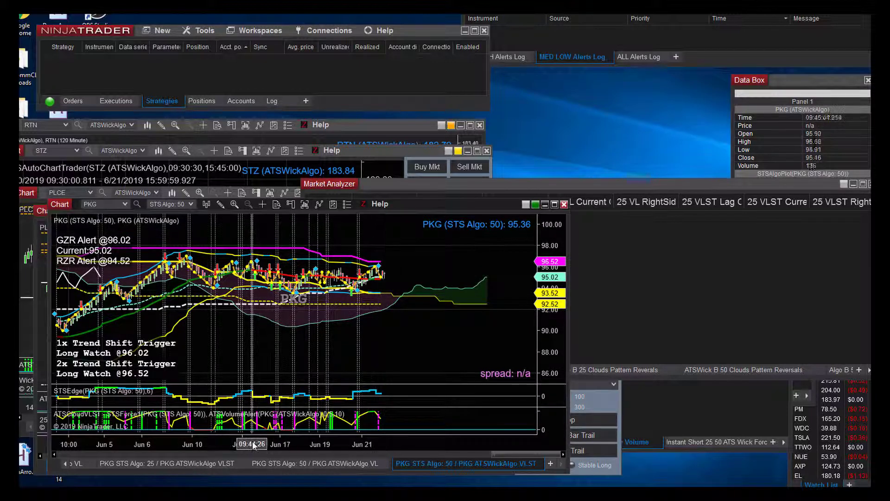
{"action": "left_click_drag", "start_coordinate": [327, 450], "coordinate": [235, 455]}
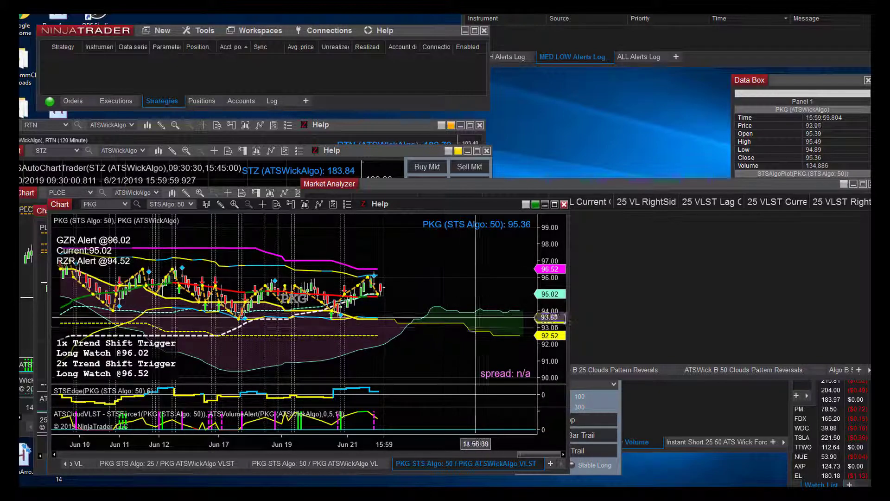
{"action": "left_click_drag", "start_coordinate": [487, 444], "coordinate": [517, 443]}
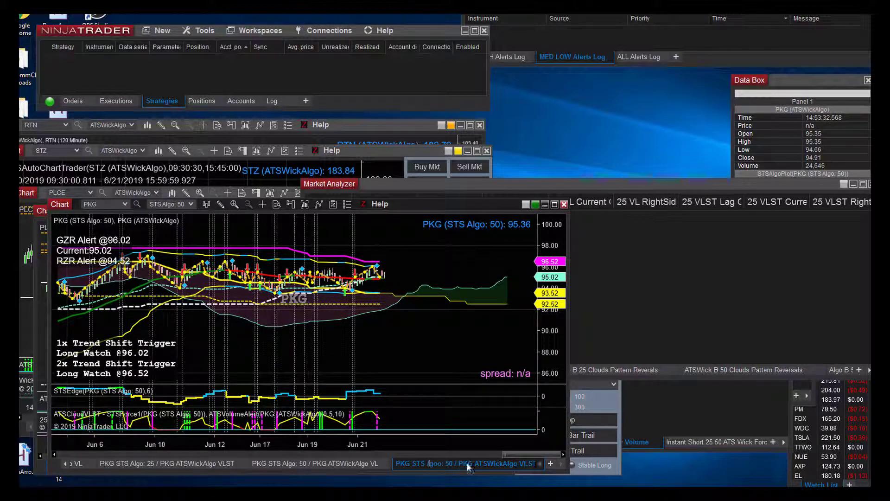
{"action": "left_click", "coordinate": [201, 463]}
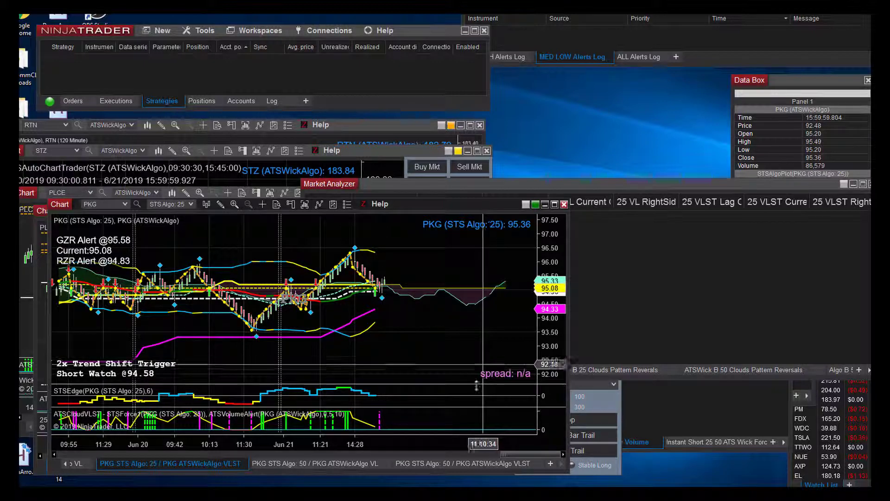
{"action": "left_click", "coordinate": [481, 461]}
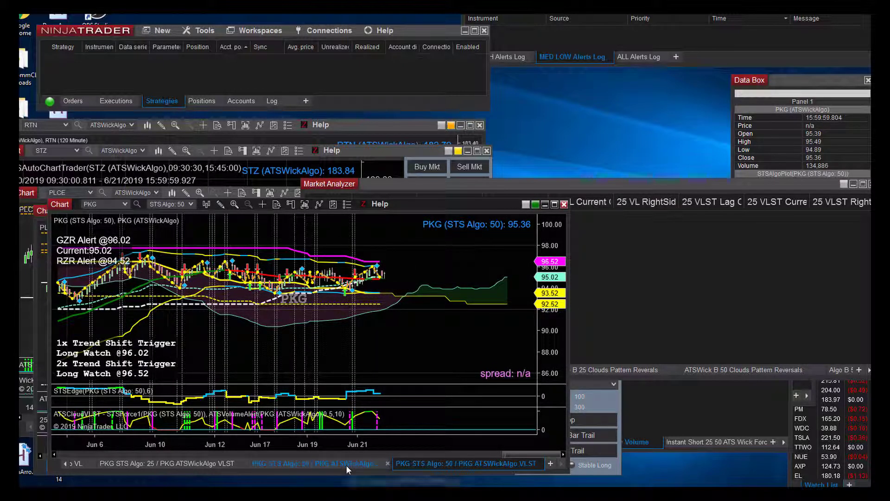
{"action": "left_click", "coordinate": [199, 461]}
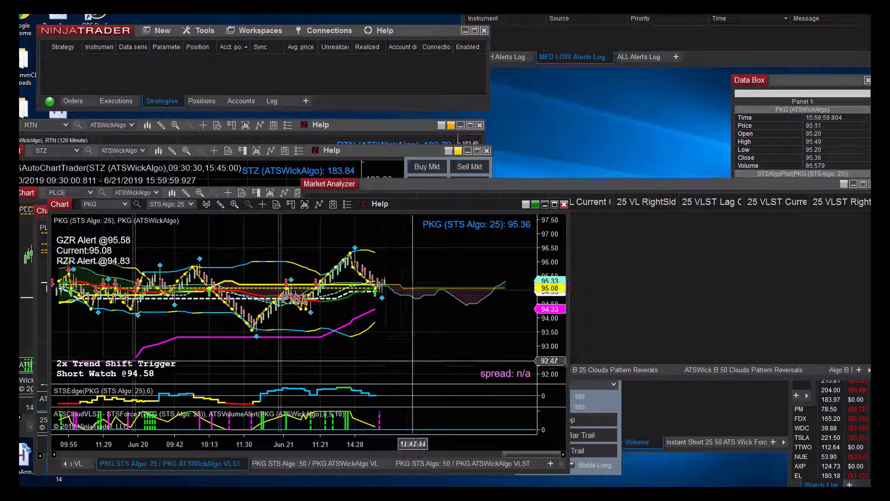
{"action": "left_click", "coordinate": [487, 462]}
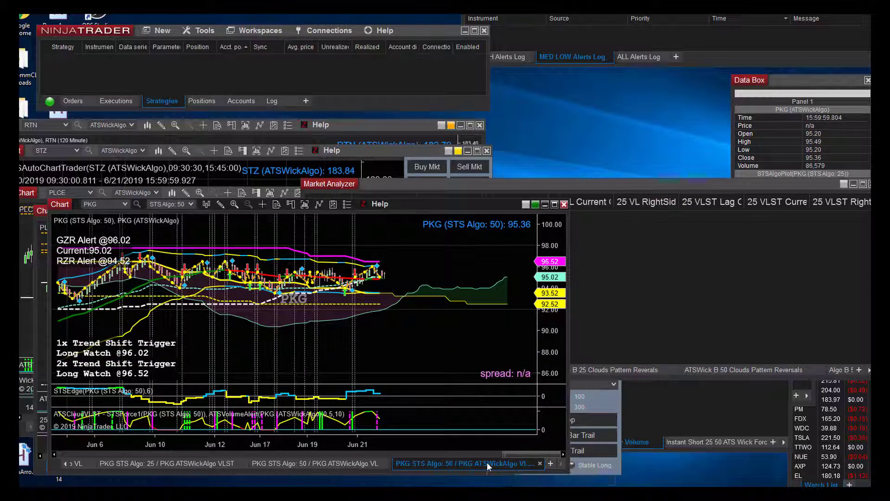
{"action": "left_click", "coordinate": [205, 456]}
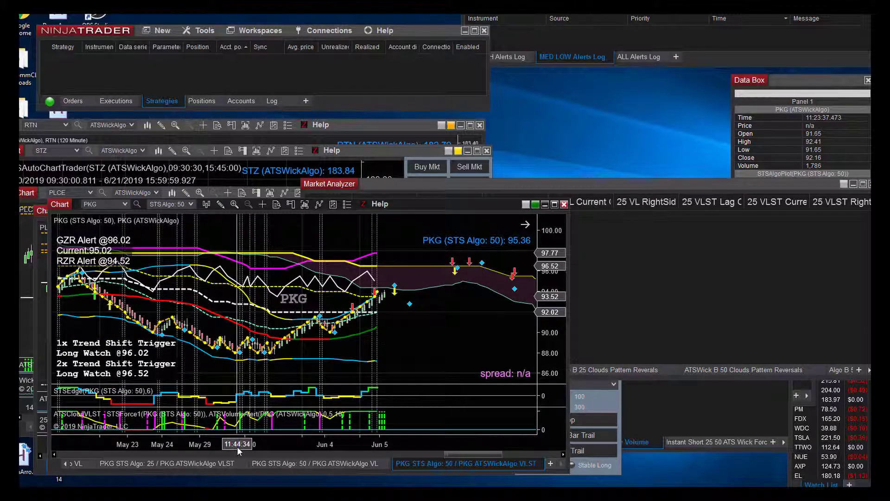
{"action": "left_click", "coordinate": [204, 465]}
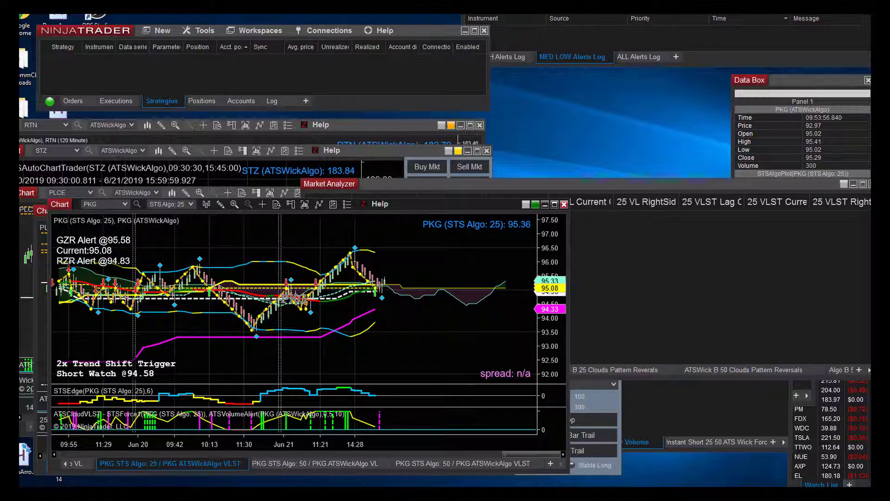
Step: Switch to the 'PKG STS Algo: 50 / PKG ATSWickAlgo VLST' chart tab
{"action": "left_click", "coordinate": [466, 463]}
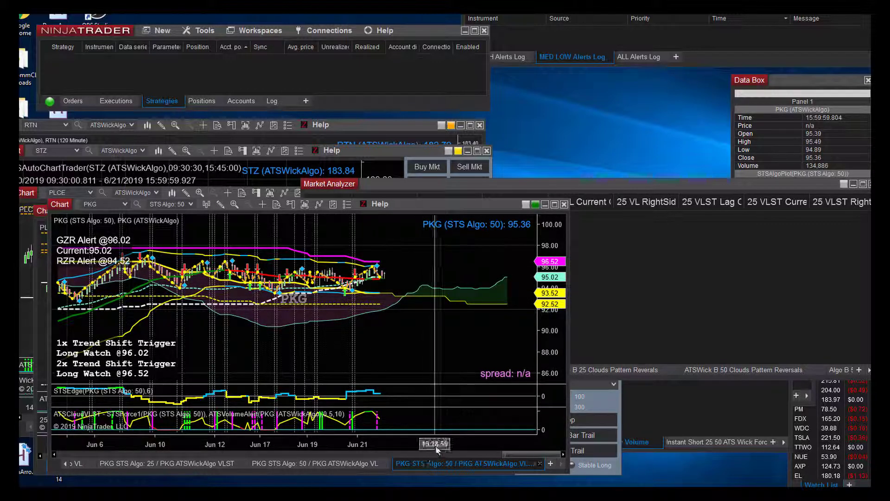
Step: Compress the STS Algo 50 bars to show history from Jun 4, then bring the STS Algo 25 chart forward
{"action": "left_click_drag", "start_coordinate": [440, 446], "coordinate": [472, 445]}
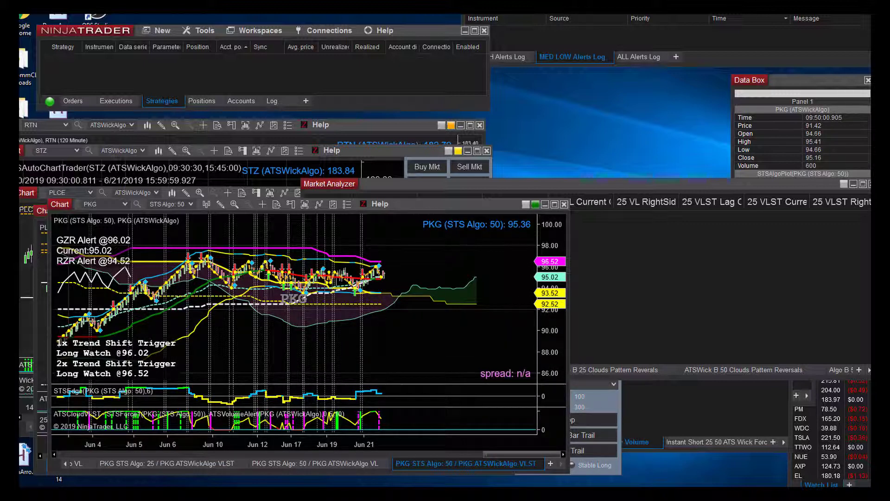
{"action": "key", "text": "alt+Tab"}
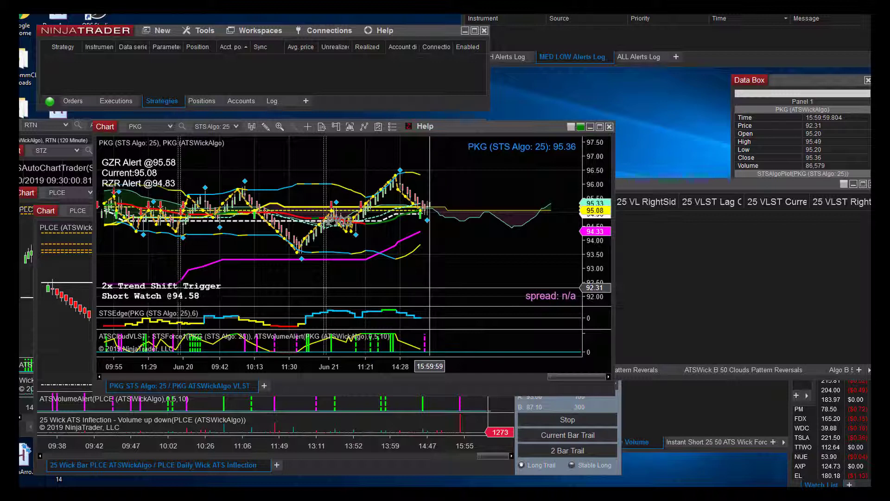
Step: Review the PKG ATSWickAlgo and STS Algo 25 series in Data Series, then cancel without changes
{"action": "right_click", "coordinate": [429, 282]}
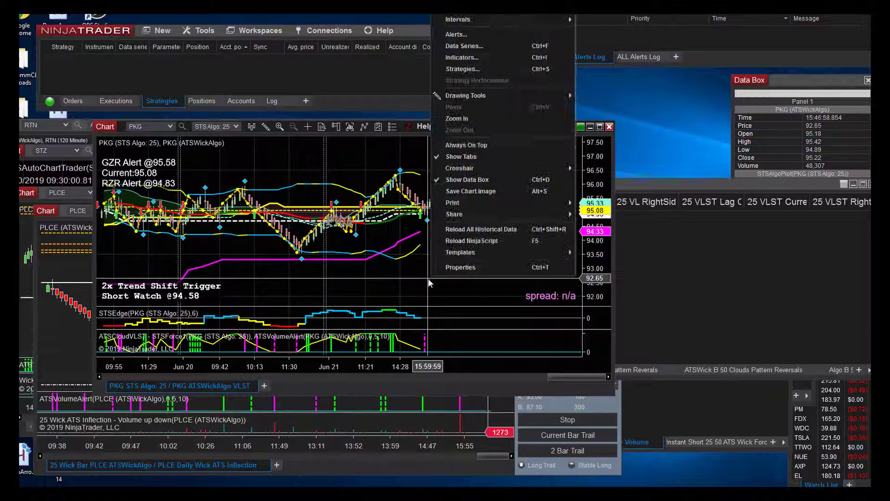
{"action": "left_click", "coordinate": [459, 47]}
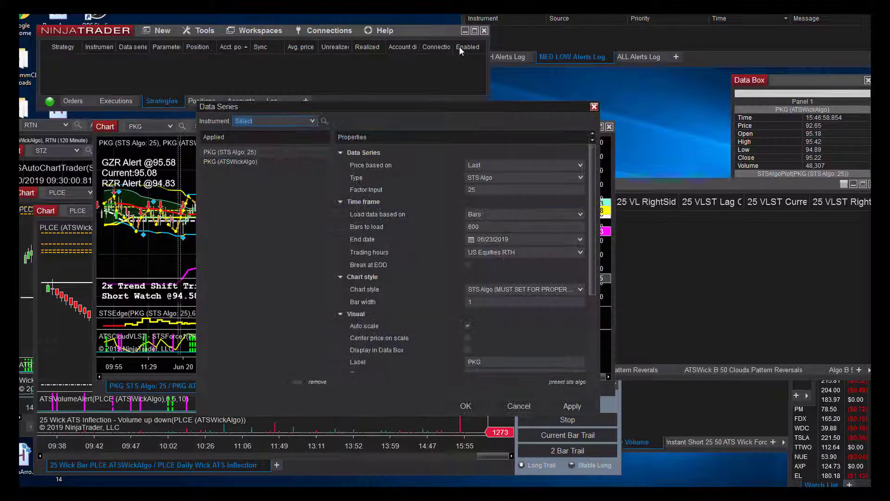
{"action": "left_click_drag", "start_coordinate": [428, 106], "coordinate": [491, 113]}
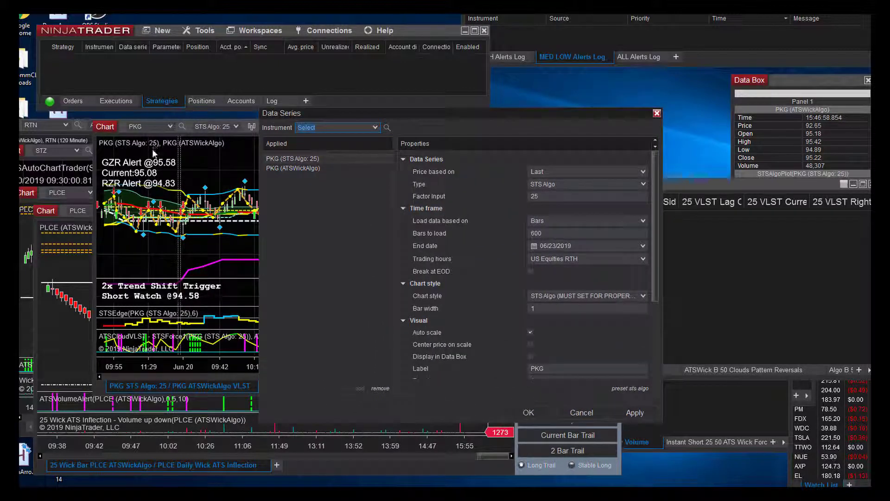
{"action": "left_click", "coordinate": [309, 168]}
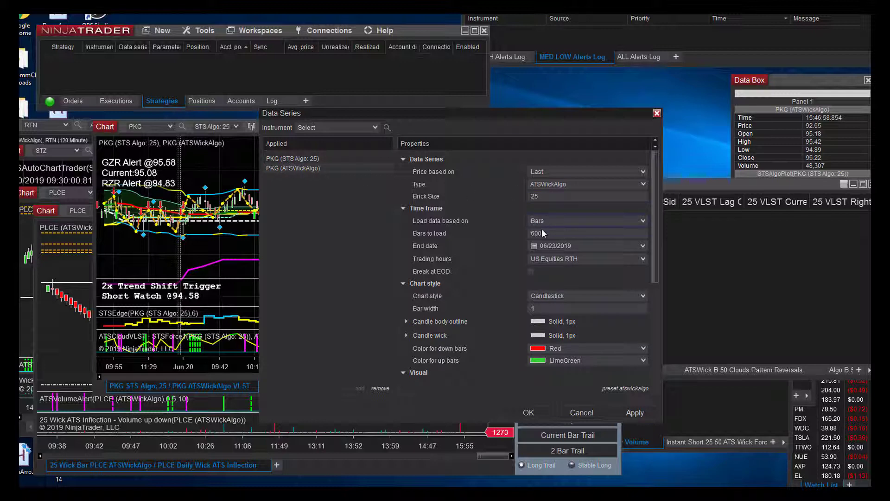
{"action": "left_click", "coordinate": [282, 160]}
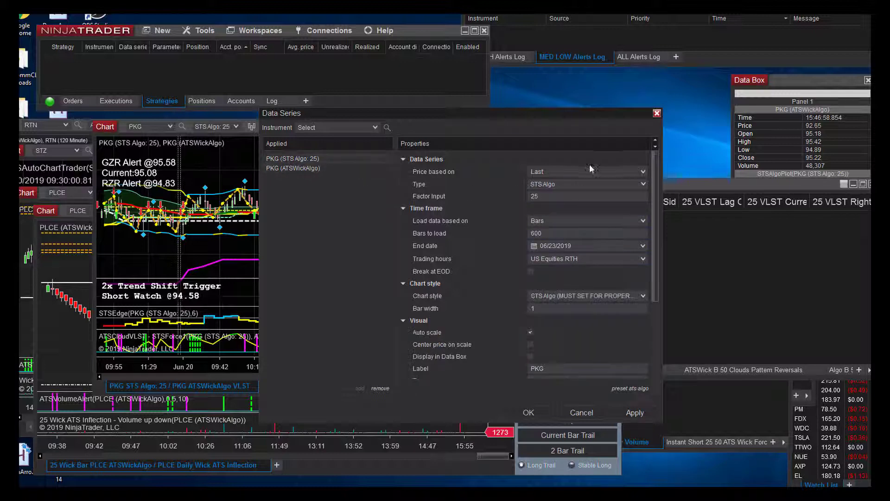
{"action": "left_click", "coordinate": [582, 413]}
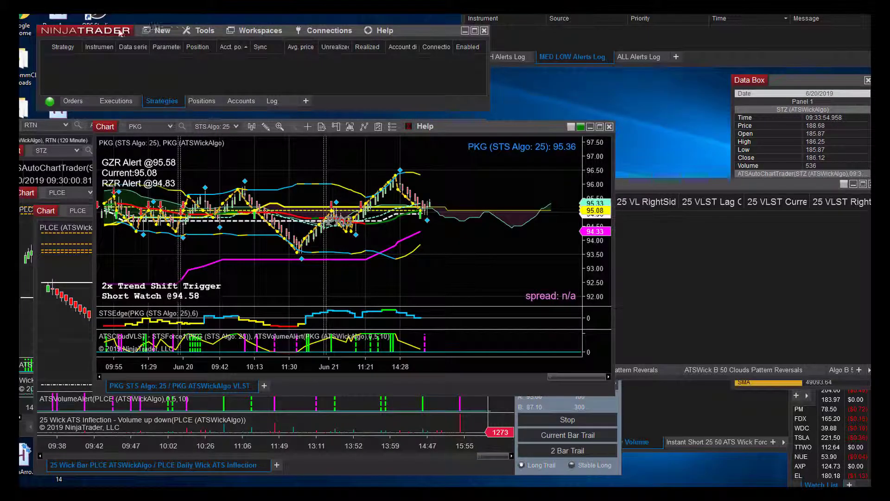
Step: Create a new chart for PKG with bar type STS Algo
{"action": "left_click", "coordinate": [165, 32]}
{"action": "left_click", "coordinate": [167, 106]}
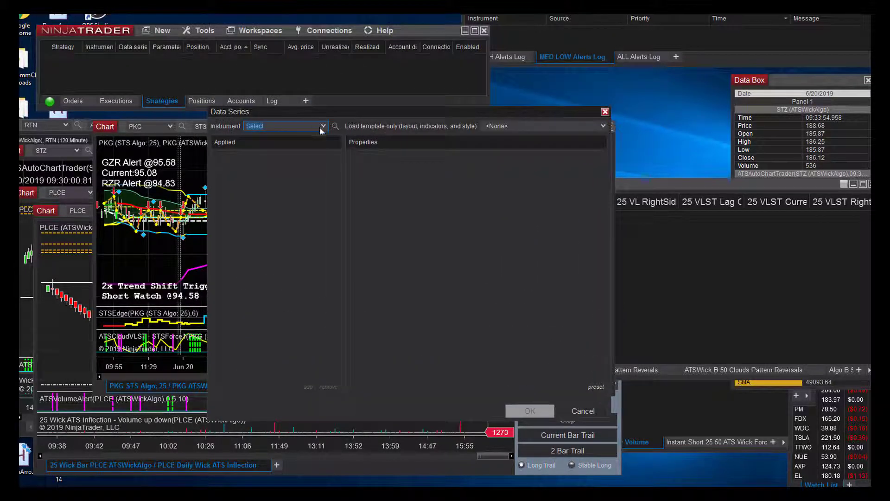
{"action": "left_click", "coordinate": [322, 126]}
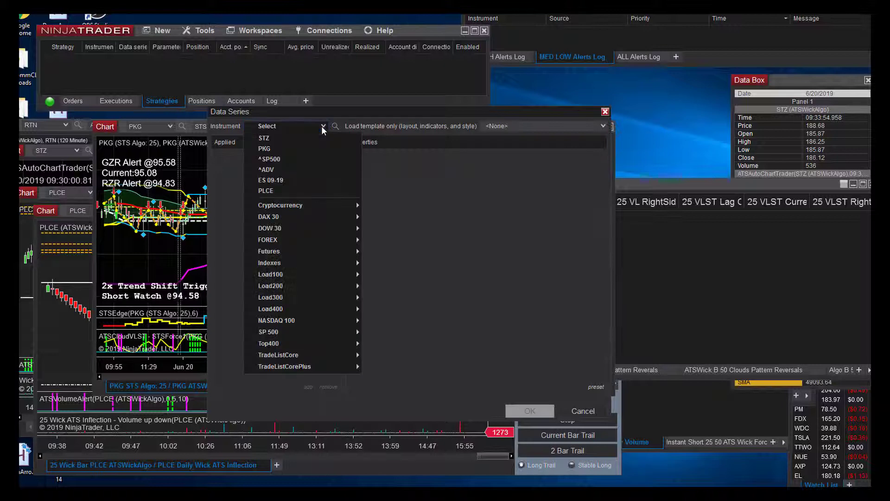
{"action": "left_click", "coordinate": [272, 148]}
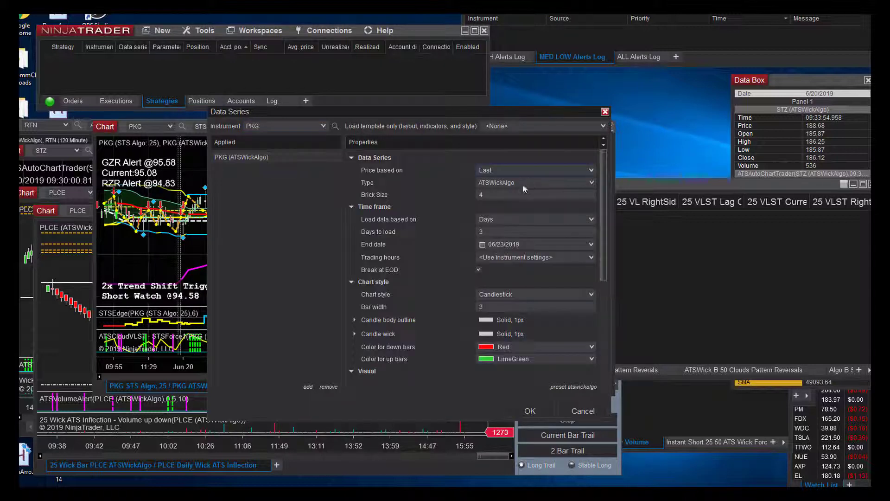
{"action": "left_click", "coordinate": [534, 183]}
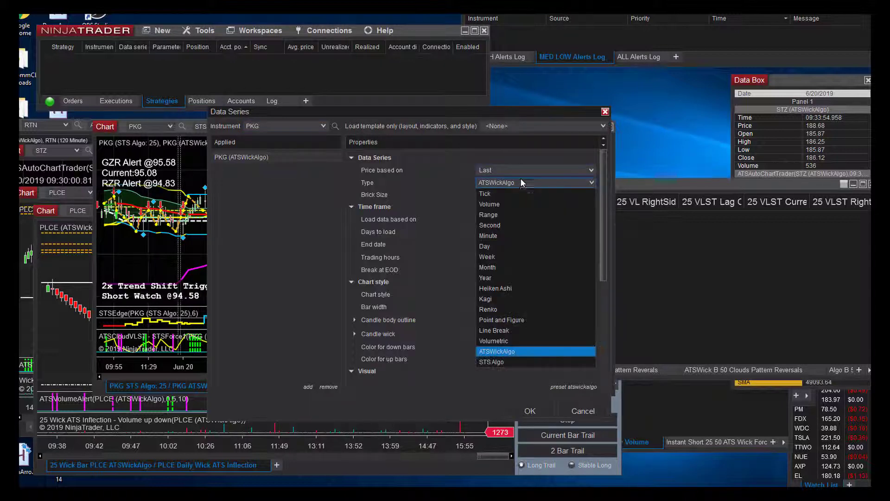
{"action": "left_click", "coordinate": [500, 362]}
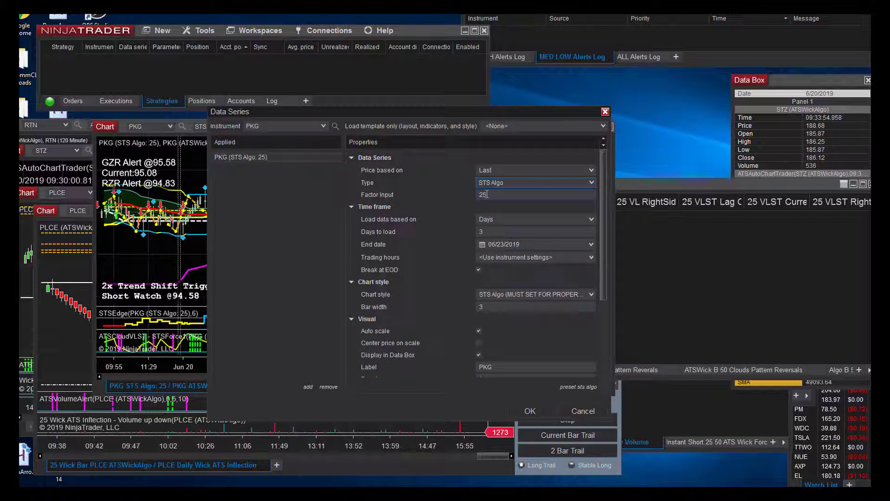
Step: Load 600 bars, turn off Break at EOD, and use US Equities RTH trading hours
{"action": "left_click", "coordinate": [510, 219]}
{"action": "left_click", "coordinate": [487, 227]}
{"action": "key", "text": "Tab"}
{"action": "type", "text": "600"}
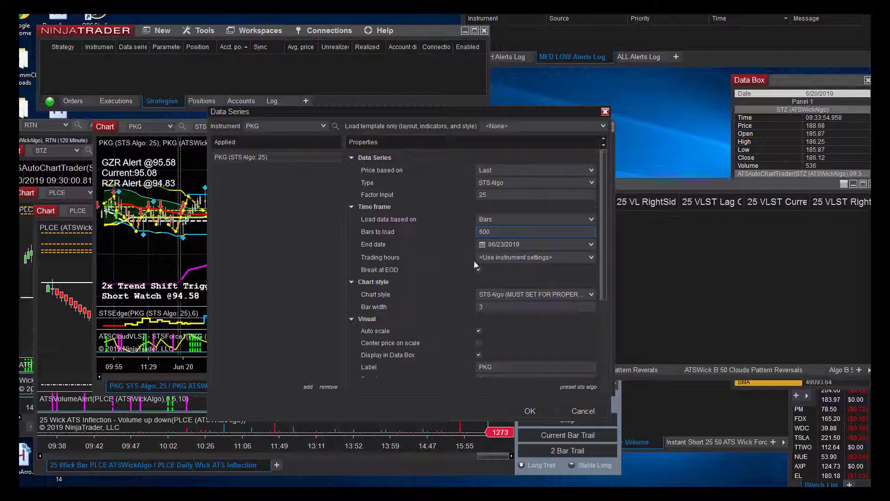
{"action": "left_click", "coordinate": [478, 269]}
{"action": "left_click", "coordinate": [579, 258]}
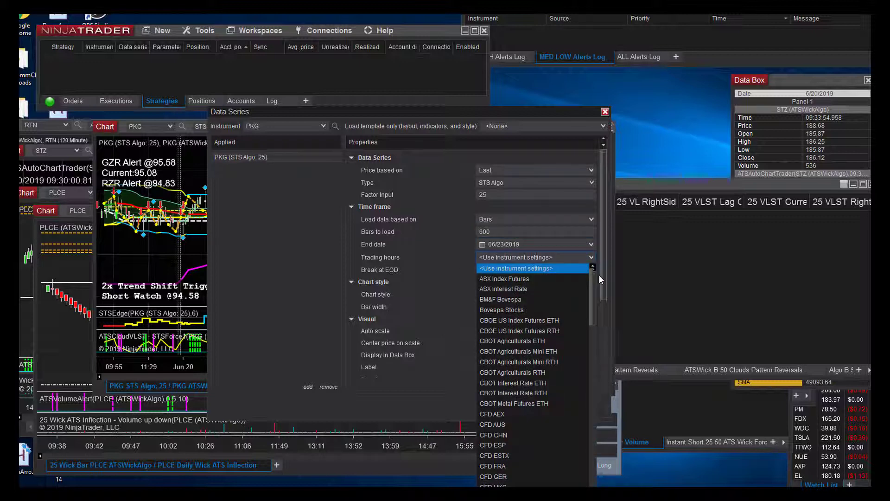
{"action": "scroll", "coordinate": [534, 371], "scroll_direction": "down", "scroll_amount": 10}
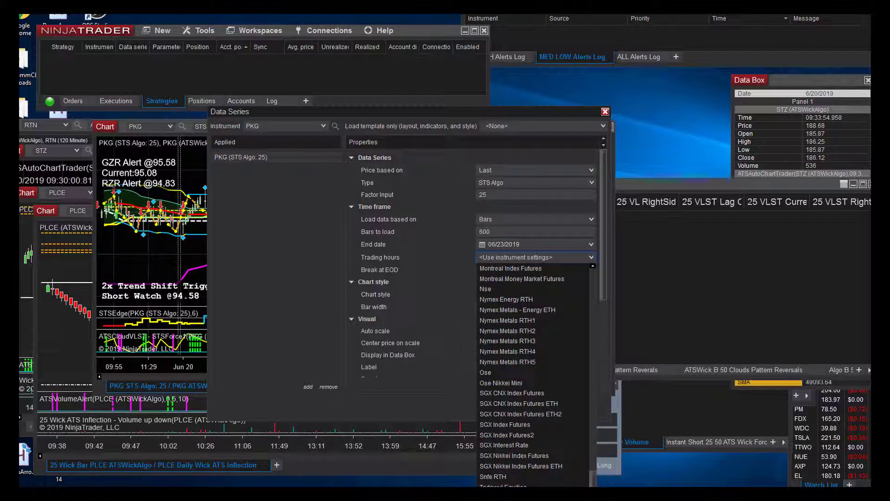
{"action": "key", "text": "Return"}
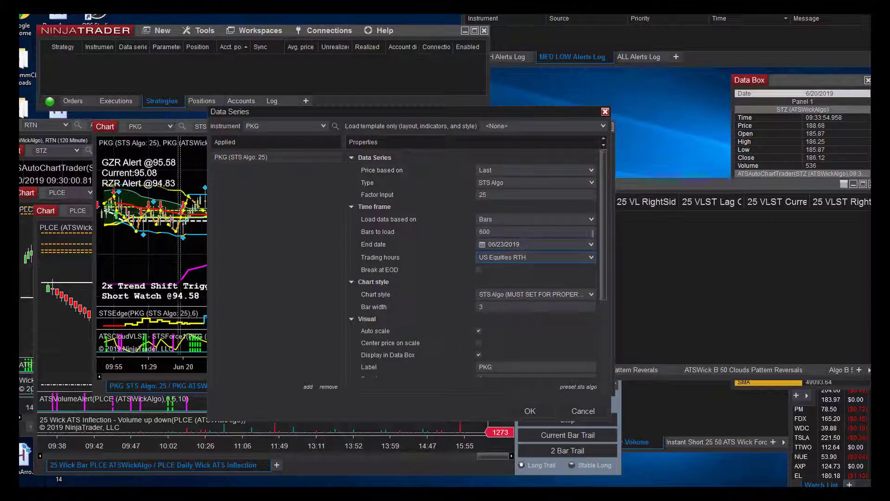
Step: Set bar width to 5 and Plot executions to Do not plot
{"action": "scroll", "coordinate": [528, 239], "scroll_direction": "down", "scroll_amount": 3}
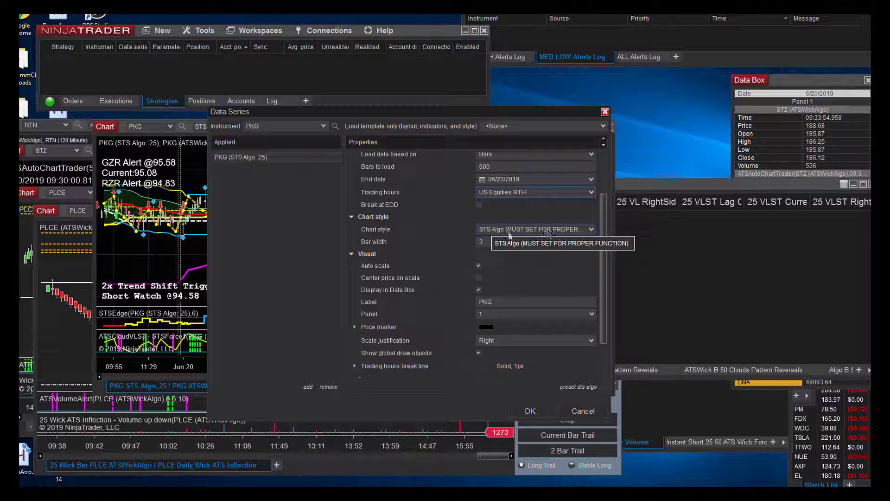
{"action": "left_click", "coordinate": [510, 240]}
{"action": "type", "text": "5"}
{"action": "scroll", "coordinate": [512, 325], "scroll_direction": "down", "scroll_amount": 3}
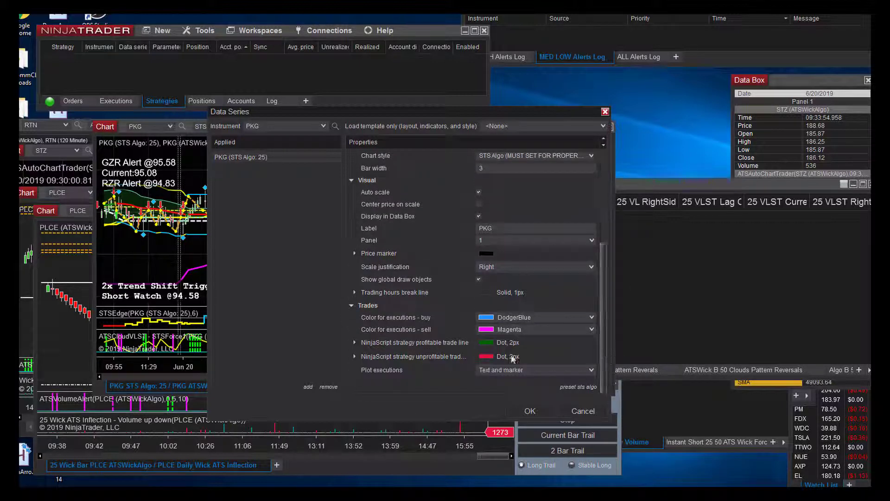
{"action": "left_click", "coordinate": [533, 370]}
{"action": "left_click", "coordinate": [497, 378]}
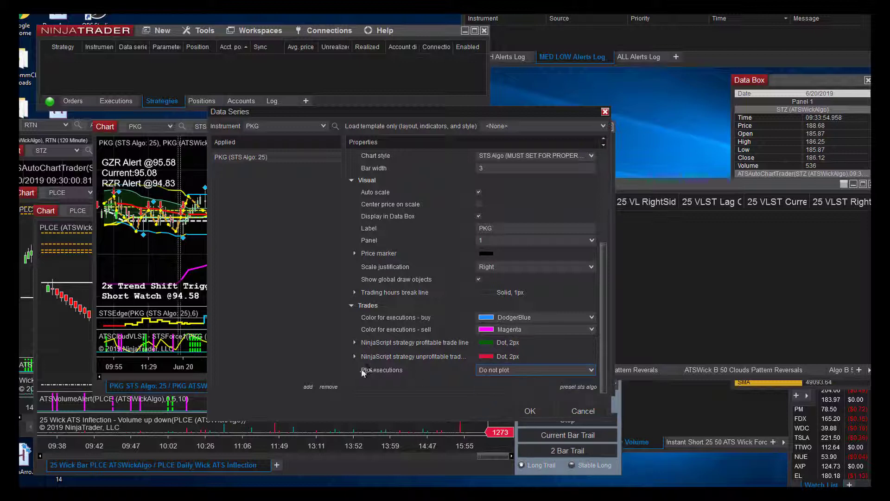
{"action": "left_click", "coordinate": [324, 126]}
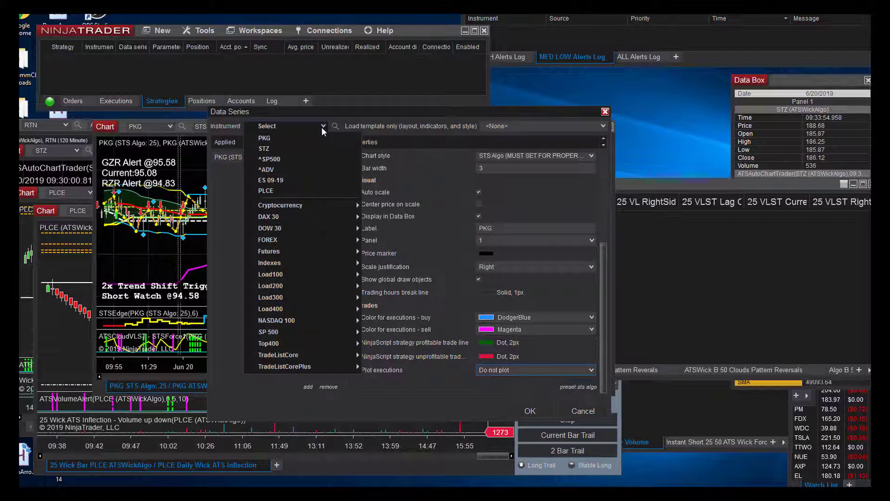
Step: Add a second PKG series of type ATSWickAlgo with brick size 25
{"action": "left_click", "coordinate": [274, 139]}
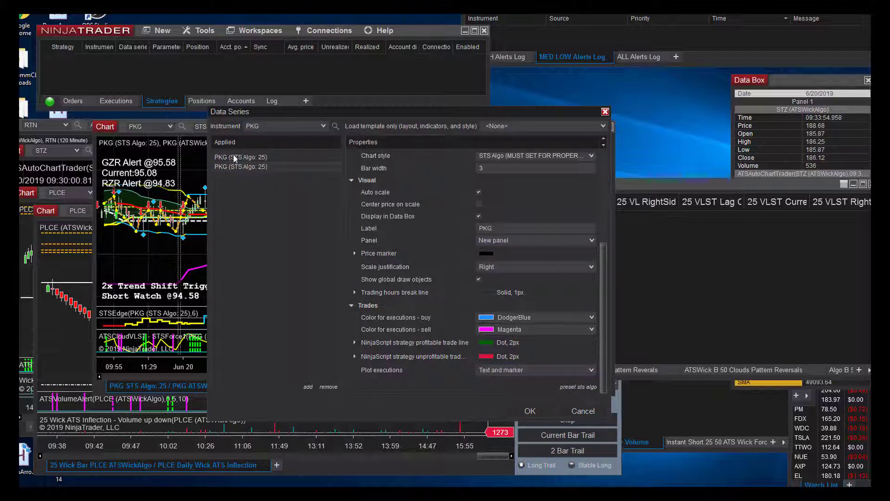
{"action": "left_click", "coordinate": [604, 160]}
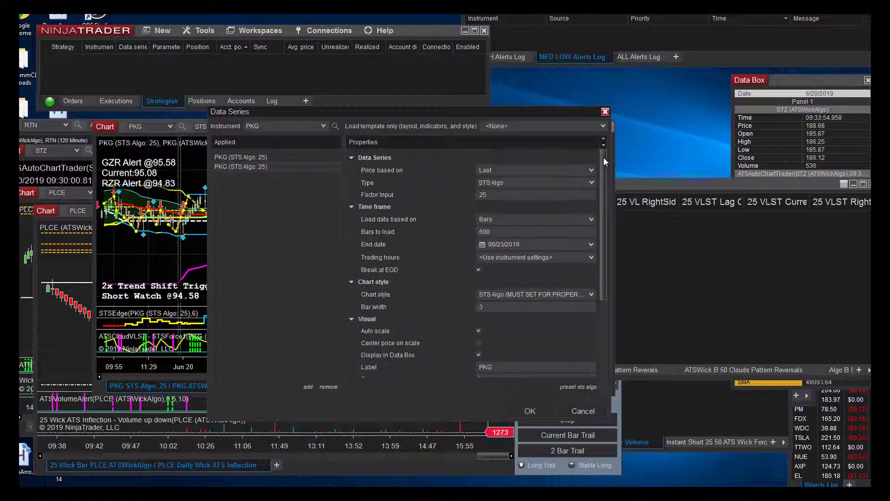
{"action": "left_click", "coordinate": [518, 181]}
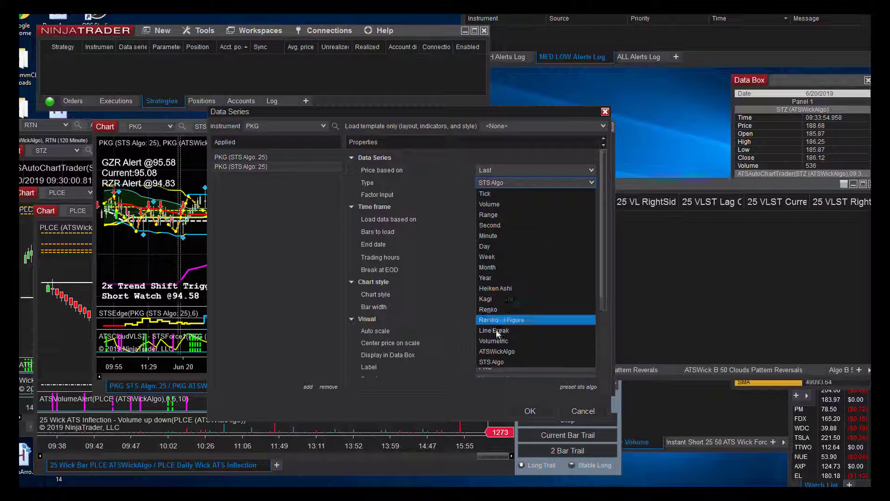
{"action": "left_click", "coordinate": [483, 352]}
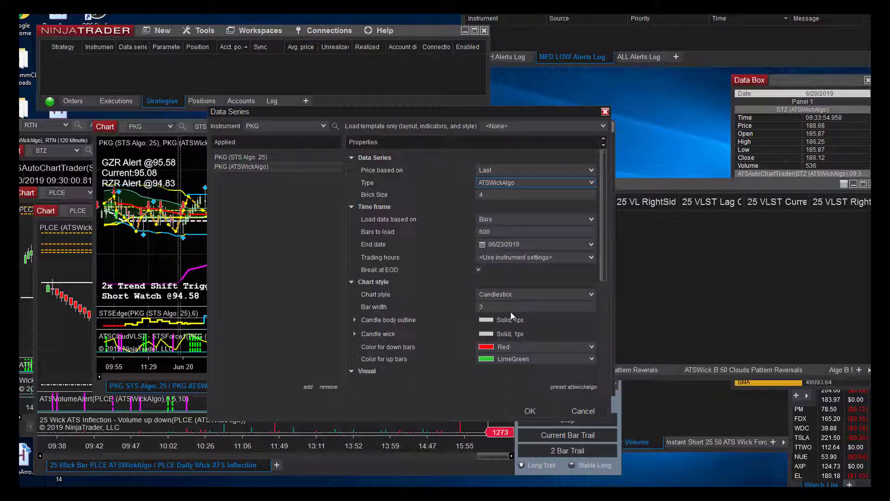
{"action": "left_click", "coordinate": [495, 199]}
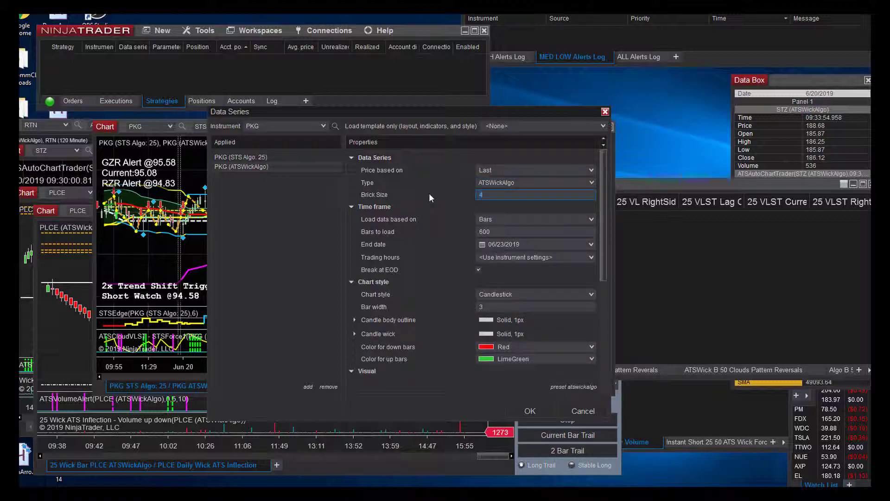
{"action": "type", "text": "25"}
{"action": "left_click", "coordinate": [253, 157]}
{"action": "left_click", "coordinate": [261, 167]}
Step: Give the ATSWickAlgo series US Equities RTH hours, no plotted executions, panel 1, and apply
{"action": "left_click", "coordinate": [517, 258]}
{"action": "scroll", "coordinate": [533, 371], "scroll_direction": "down", "scroll_amount": 5}
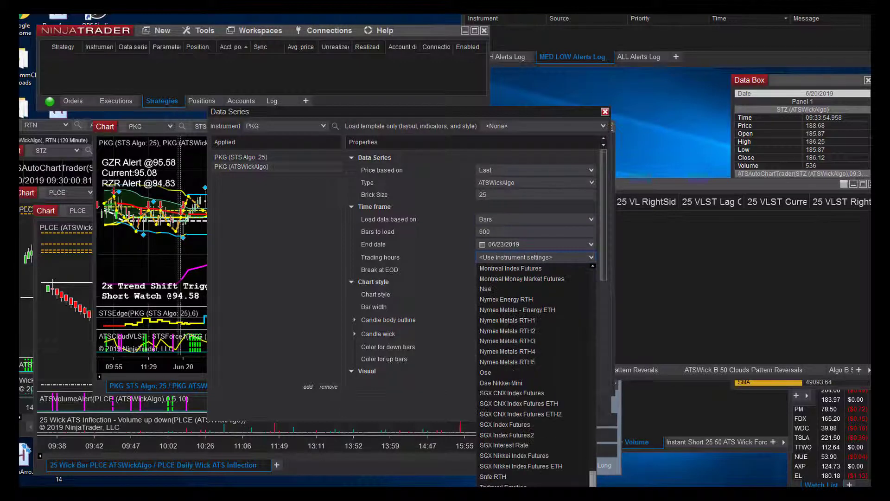
{"action": "key", "text": "Escape"}
{"action": "key", "text": "Down"}
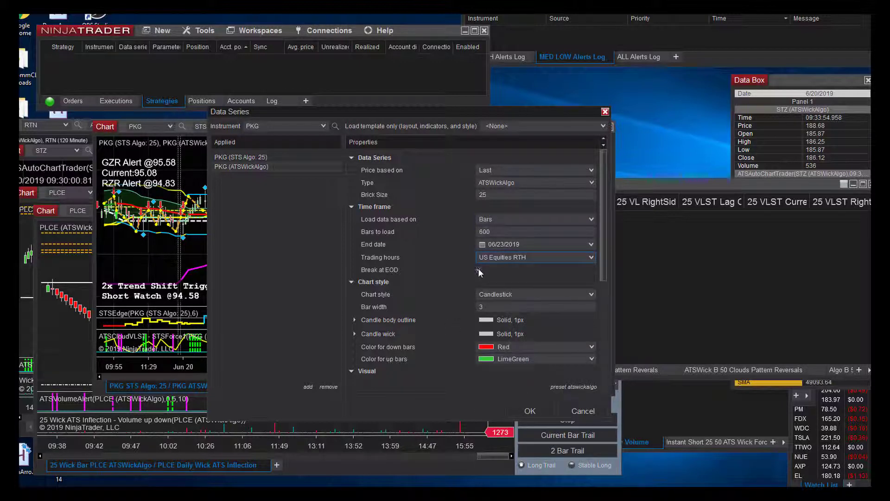
{"action": "left_click_drag", "start_coordinate": [604, 250], "coordinate": [601, 383]}
{"action": "left_click", "coordinate": [510, 369]}
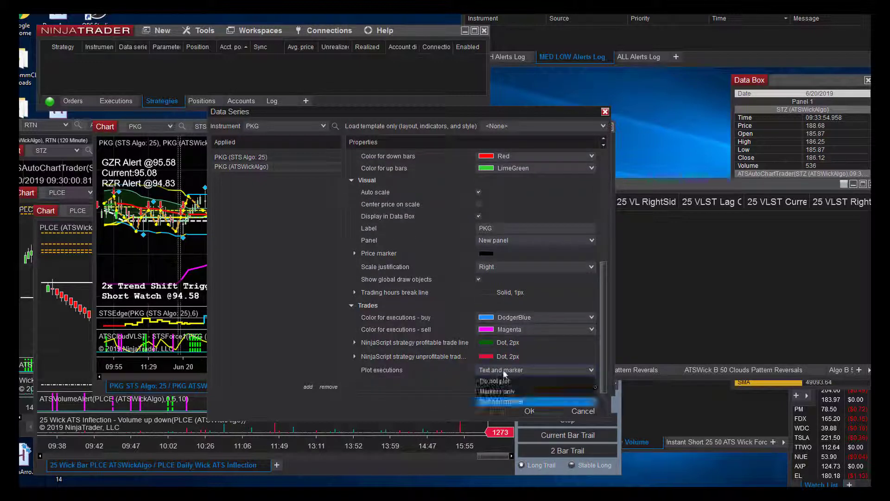
{"action": "left_click", "coordinate": [505, 384]}
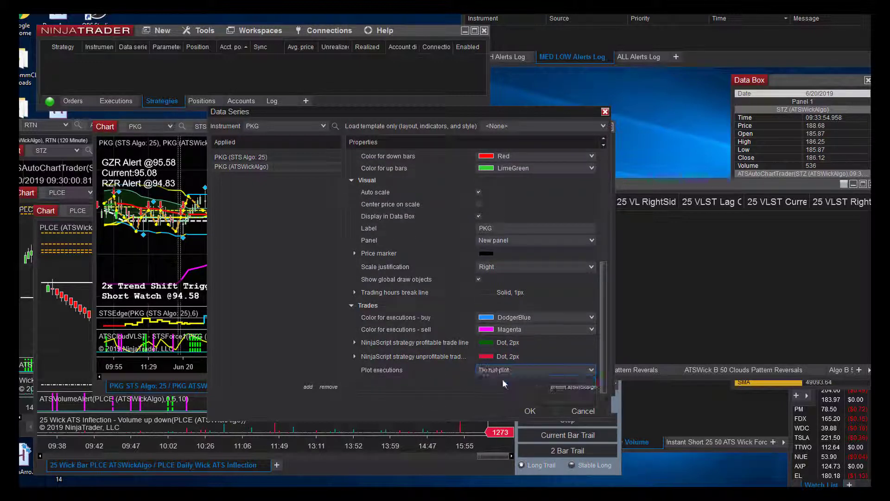
{"action": "left_click", "coordinate": [494, 242]}
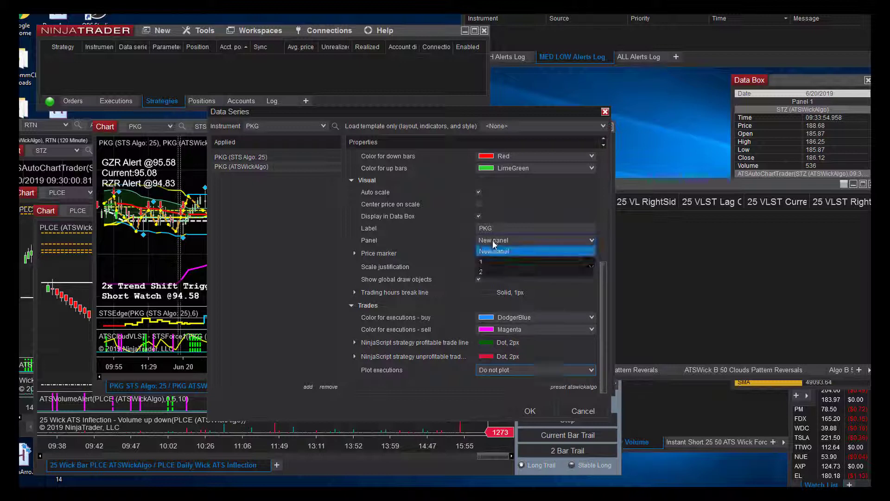
{"action": "left_click", "coordinate": [483, 262]}
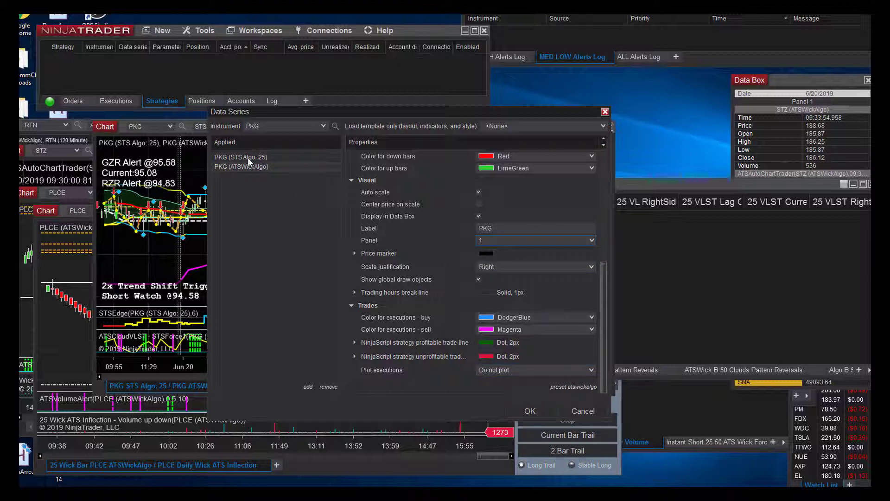
{"action": "left_click", "coordinate": [529, 411]}
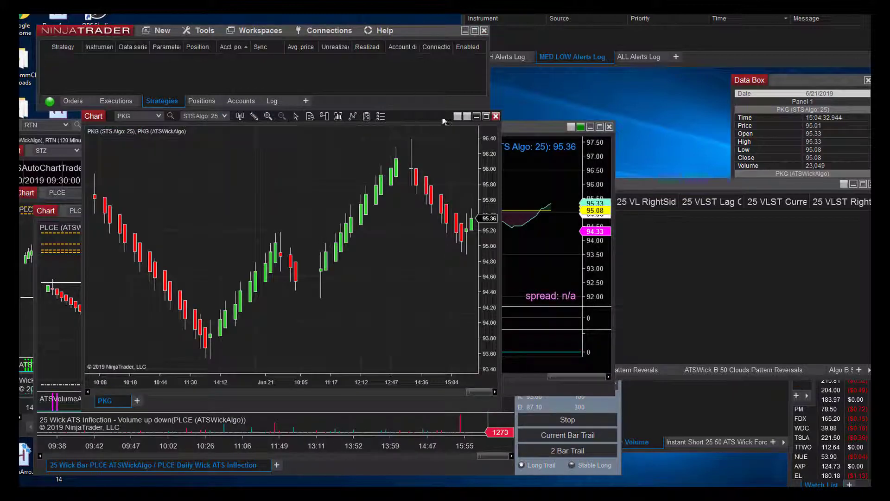
Step: Shift the new plain PKG candlestick chart window rightward over the older indicator chart
{"action": "left_click_drag", "start_coordinate": [417, 116], "coordinate": [461, 112]}
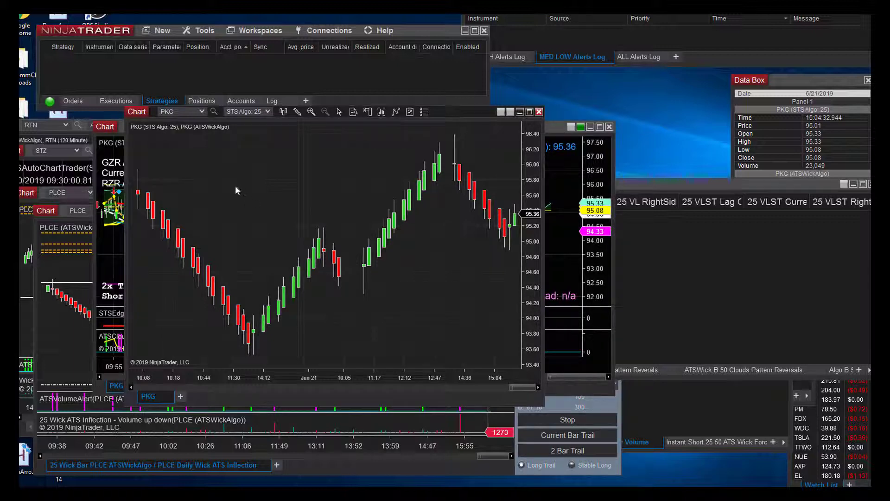
Step: Apply the 0ATSCloudVLST template from the ATSCloudsInflectionChartTrader folder to the PKG chart
{"action": "right_click", "coordinate": [316, 192]}
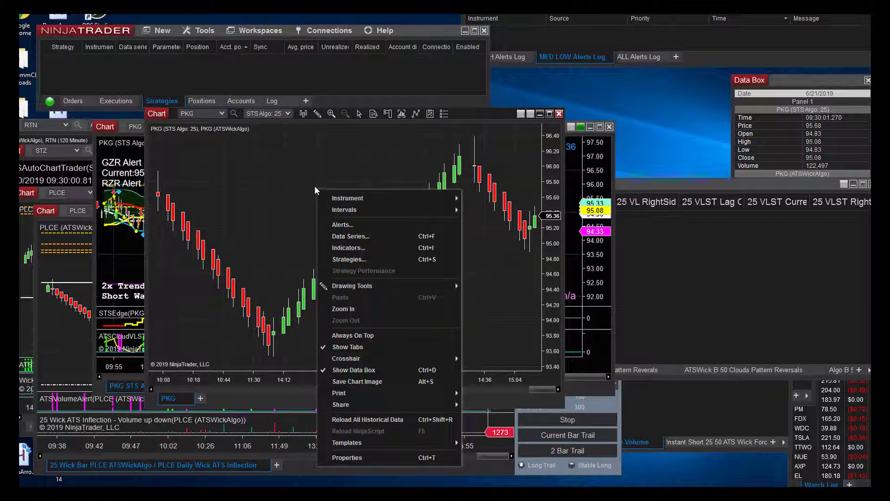
{"action": "mouse_move", "coordinate": [363, 444]}
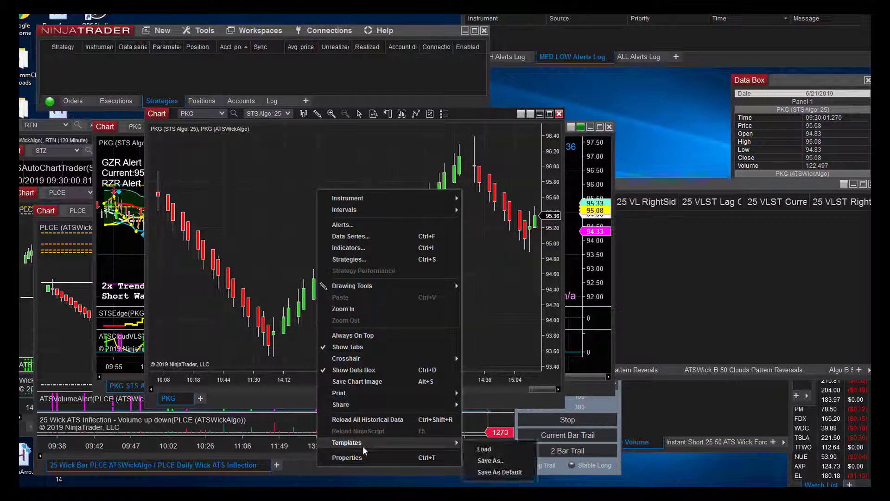
{"action": "left_click", "coordinate": [485, 451]}
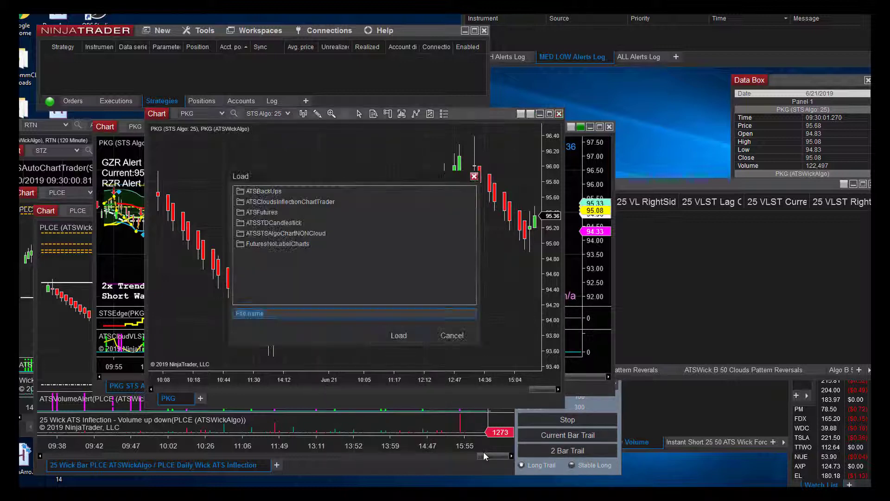
{"action": "double_click", "coordinate": [260, 199]}
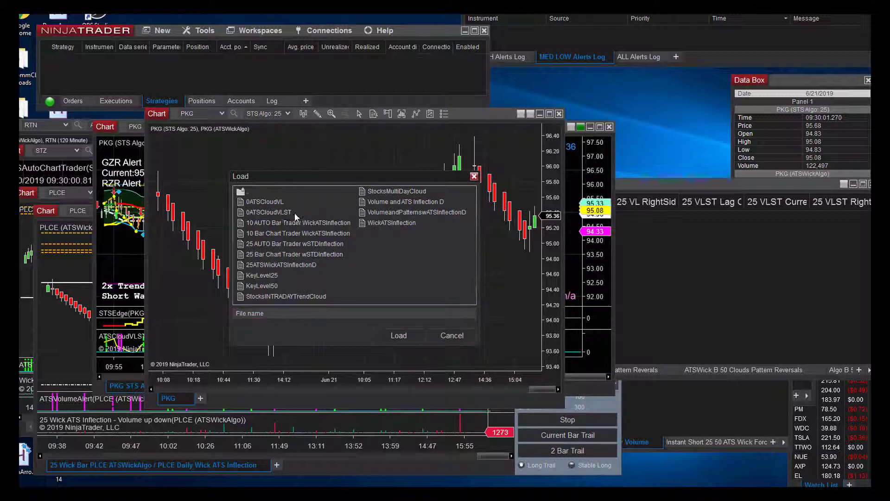
{"action": "left_click", "coordinate": [278, 212]}
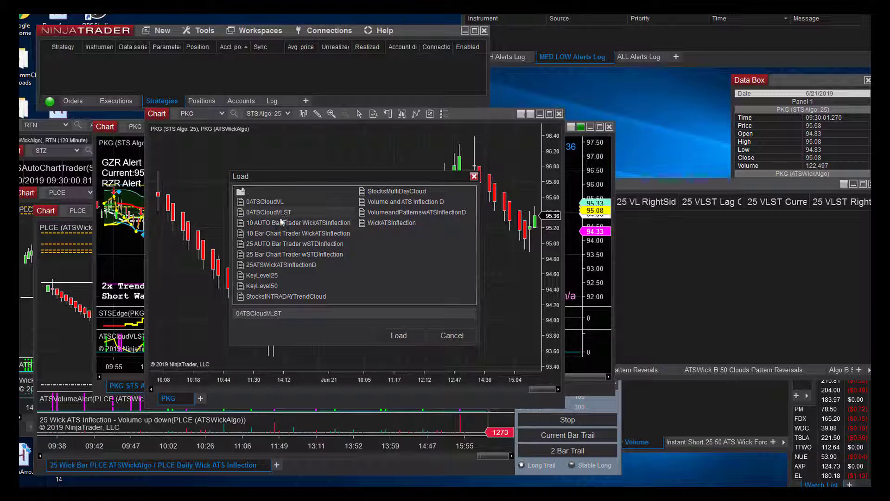
{"action": "left_click", "coordinate": [399, 335]}
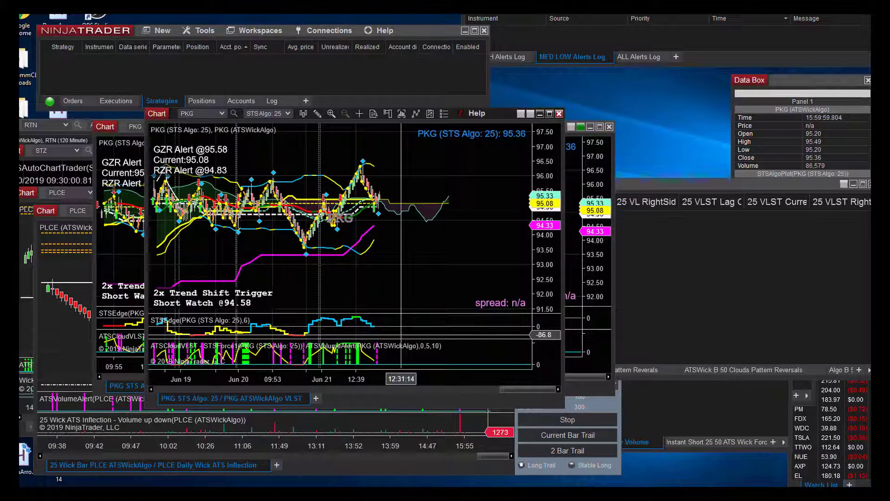